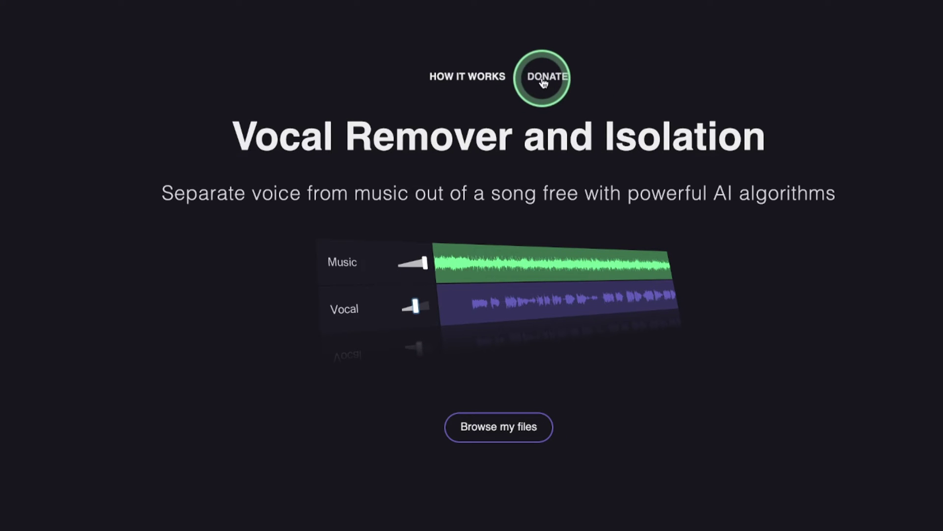
Visit the developer's donation page and scroll down through it.
left_click(545, 81)
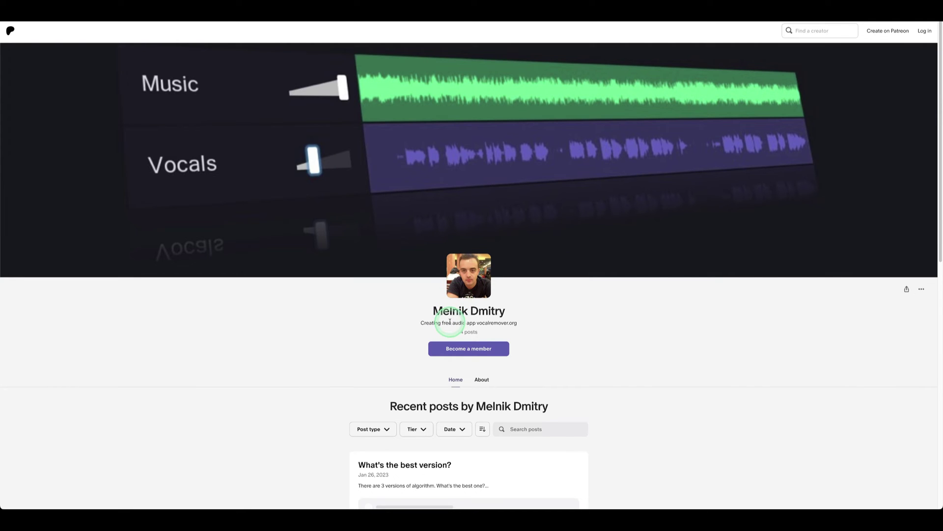
scroll(516, 344, "down", 1)
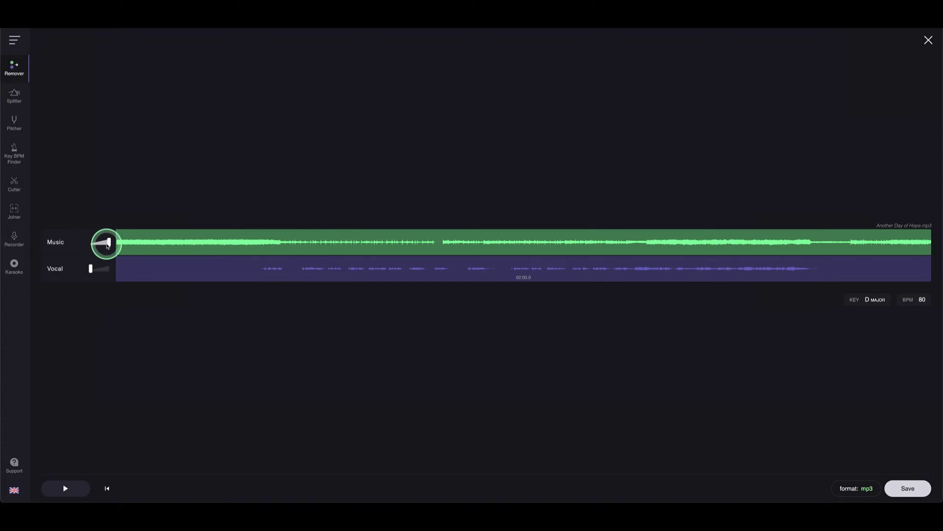
Silence the Music track, keep Vocal at full volume, and set the export format to wav.
left_click_drag(108, 243, 91, 242)
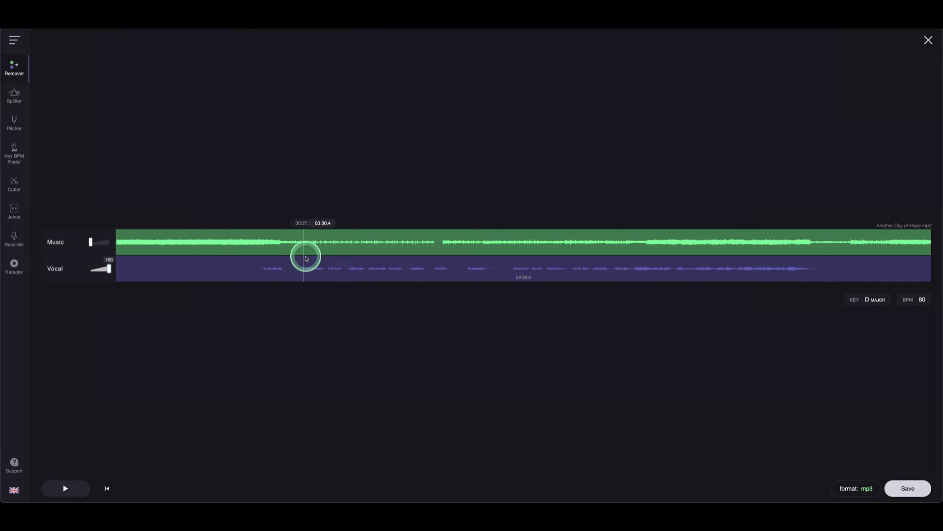
left_click(859, 487)
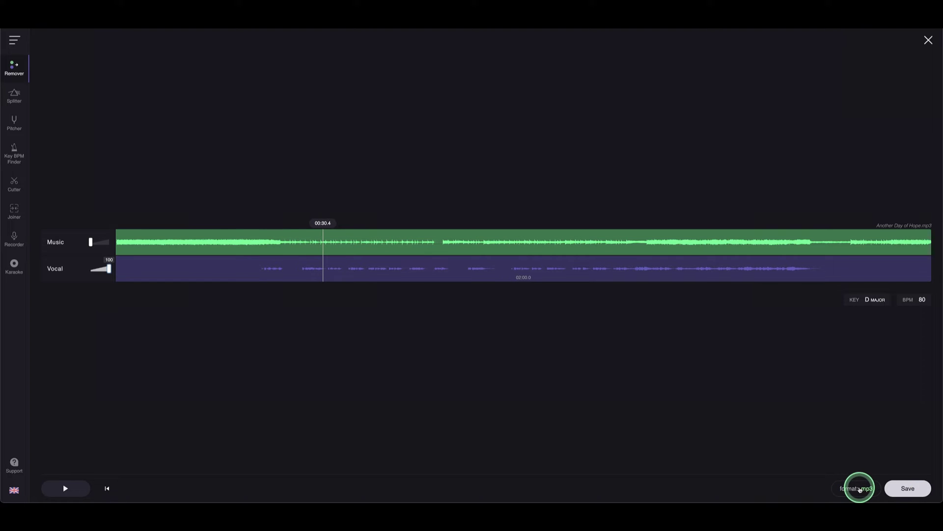
left_click(850, 468)
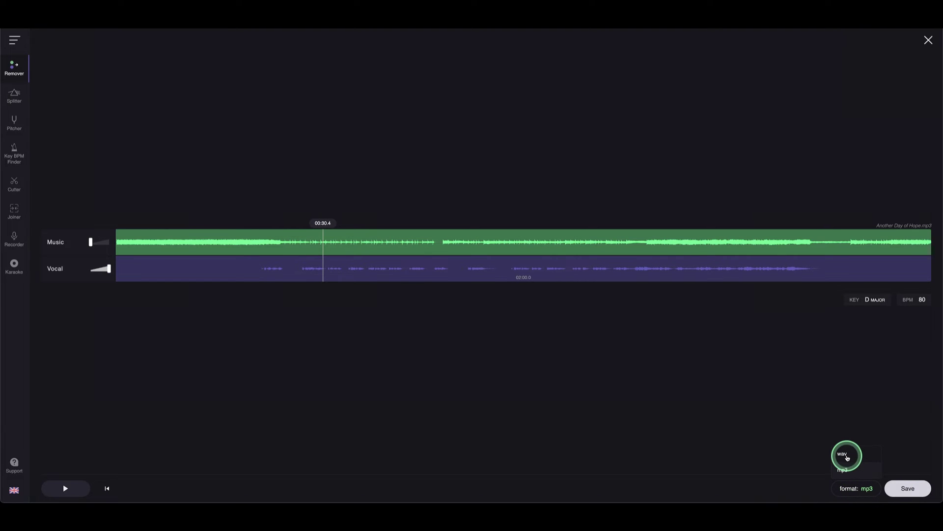
Save the vocal-only track of Another Day of Hope as wav.
left_click(904, 489)
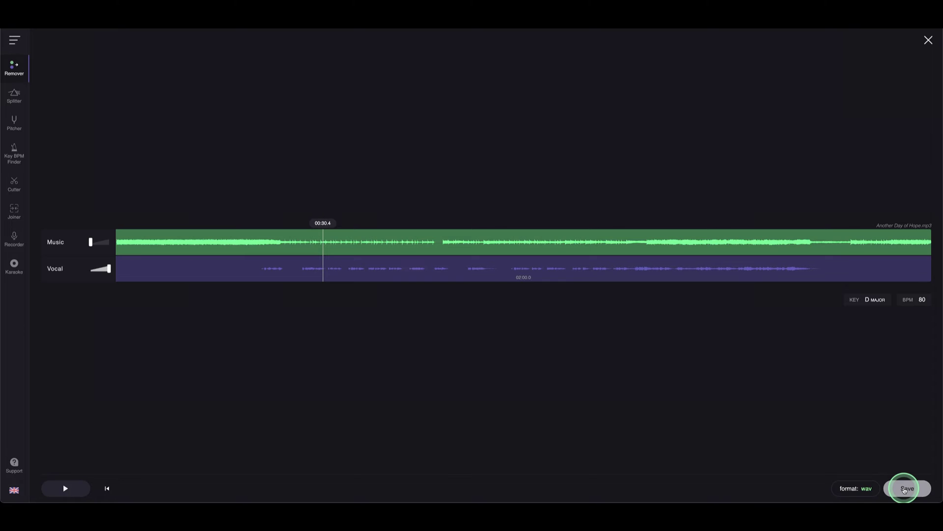
left_click(867, 442)
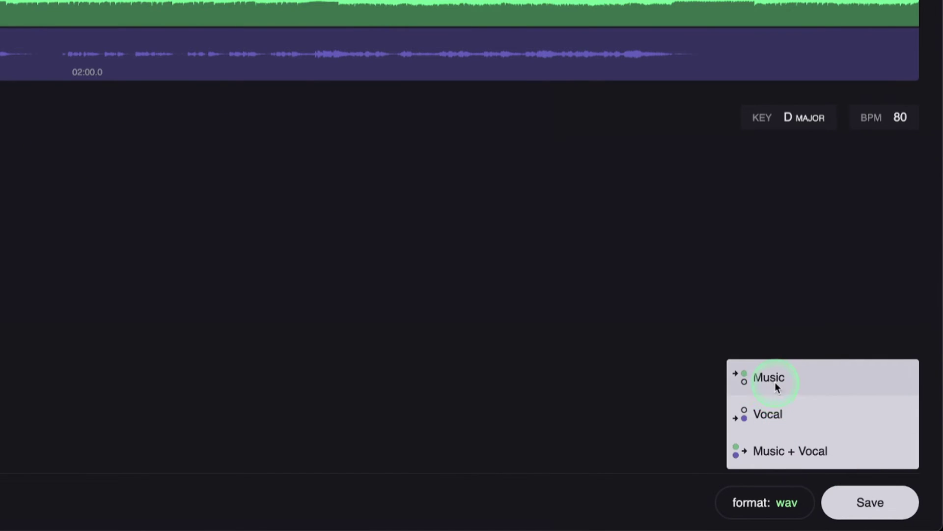
left_click(774, 382)
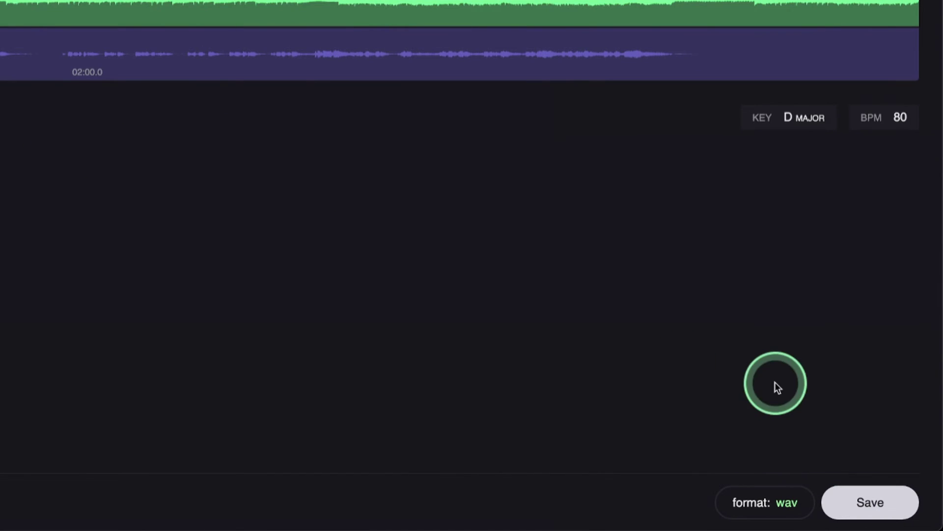
left_click(859, 511)
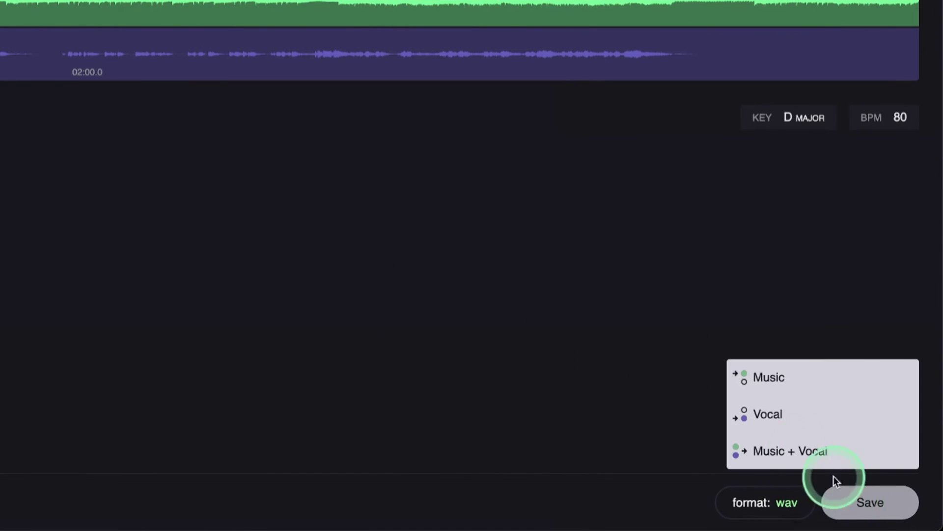
left_click(765, 410)
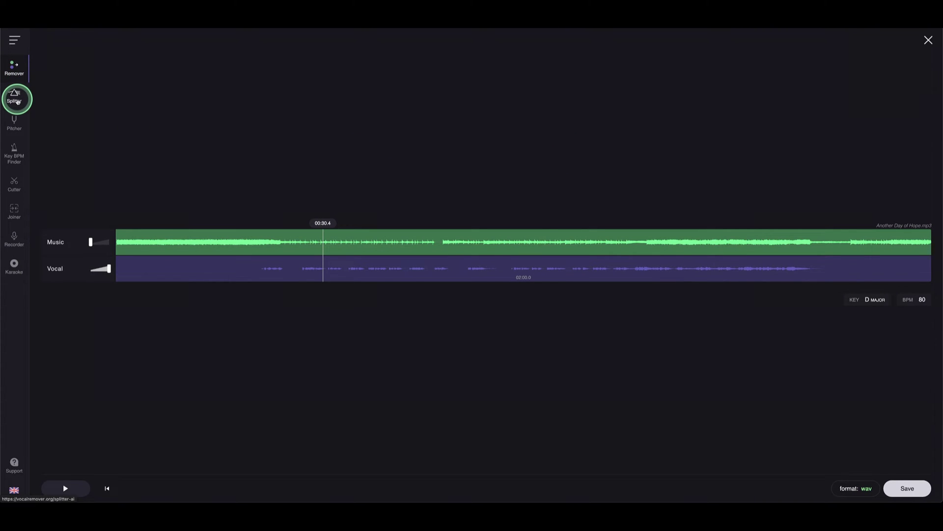
Switch to Splitter AI, discard the vocal edit, and load the downloaded song.
left_click(17, 101)
left_click(459, 300)
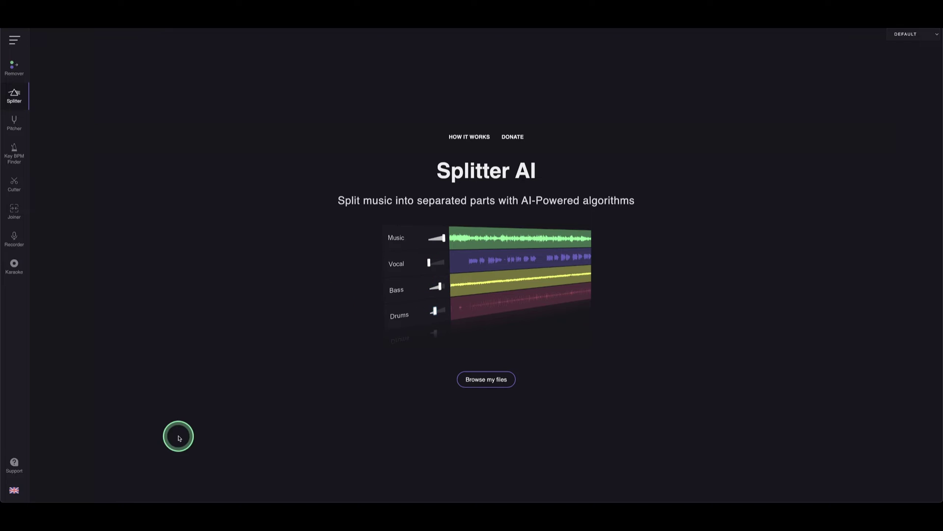
left_click(51, 488)
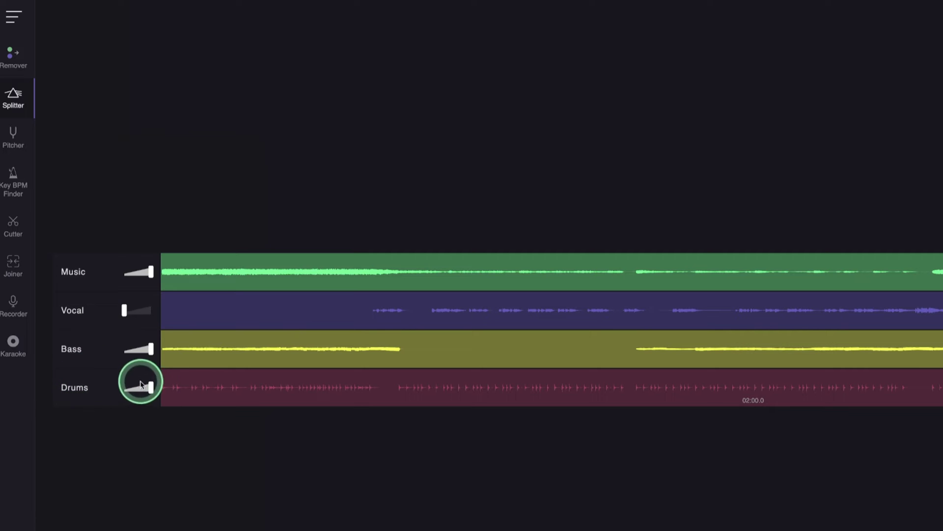
Silence Bass, Music and Drums in turn, then bring Bass and Vocal back up to 100.
left_click_drag(147, 348, 124, 348)
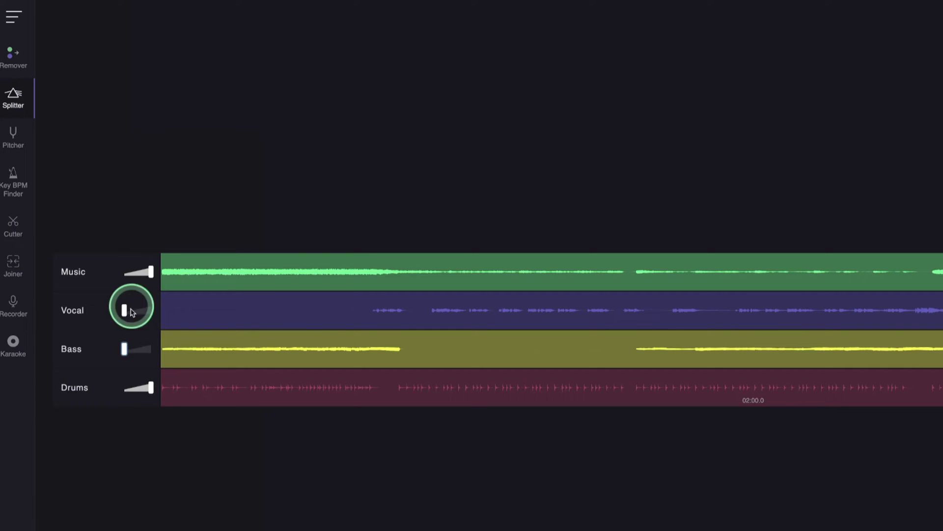
left_click(146, 275)
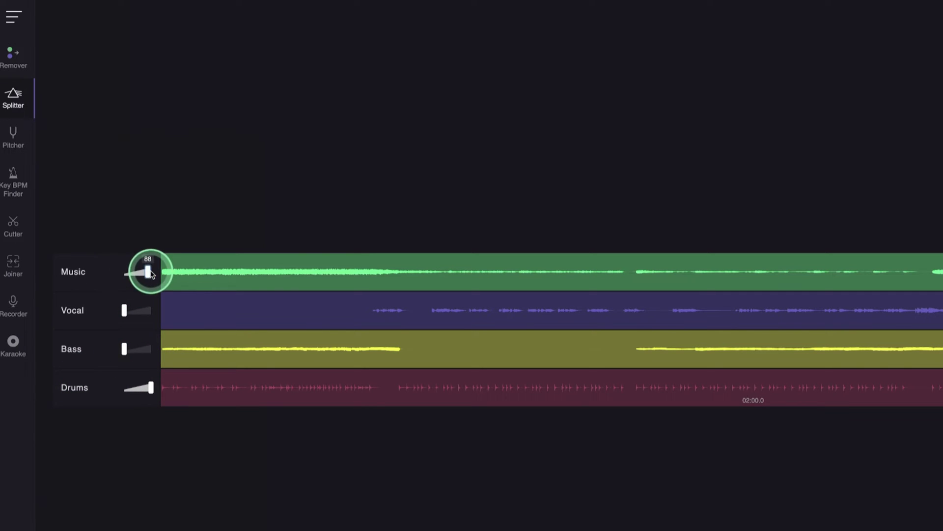
left_click_drag(140, 277, 123, 273)
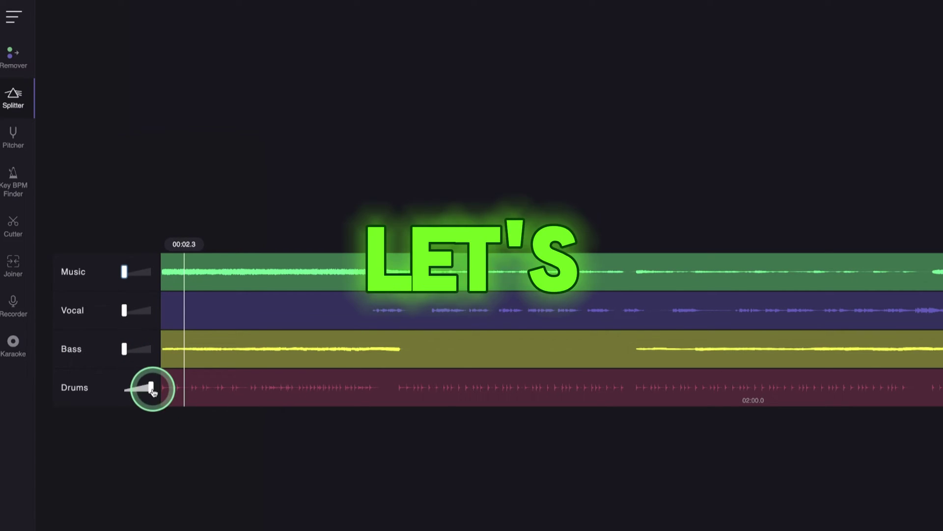
left_click_drag(151, 388, 123, 388)
left_click(126, 349)
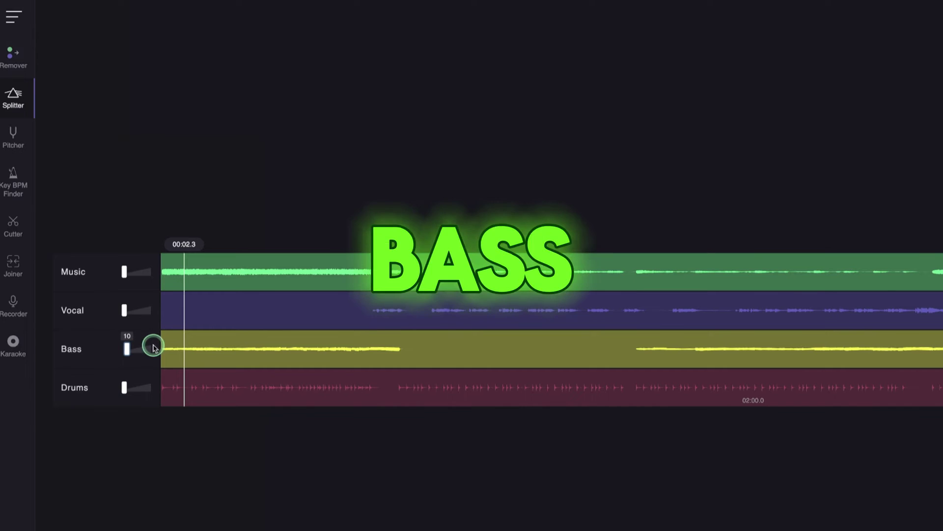
mouse_move(127, 349)
left_mouse_down()
mouse_move(167, 351)
mouse_move(113, 346)
left_mouse_up()
left_click(122, 311)
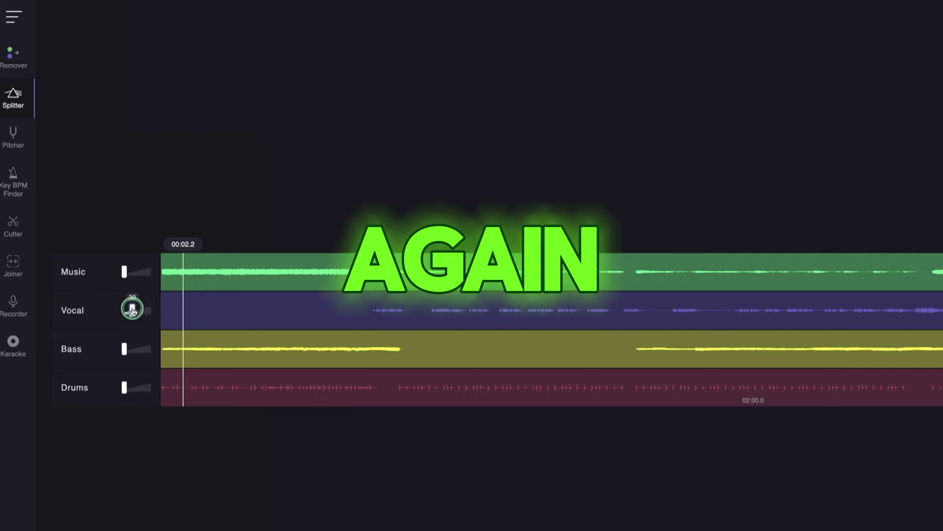
left_click_drag(123, 314, 213, 312)
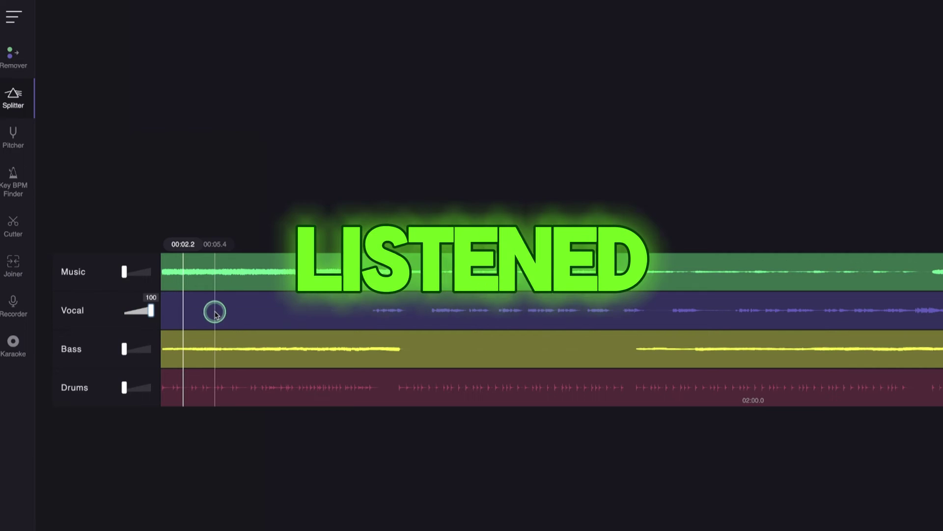
From about 00:21, mute Vocal, set Bass to 92, lower Music and raise Drums.
left_click(371, 312)
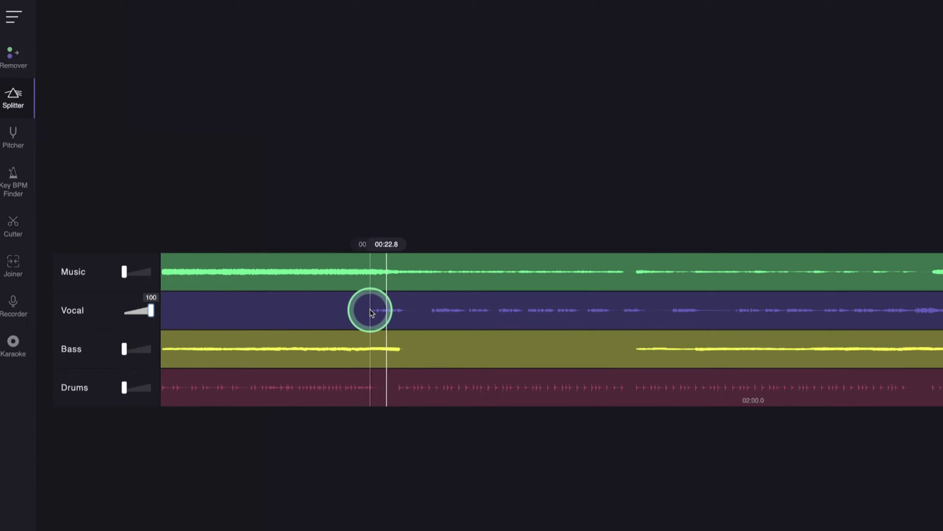
left_click_drag(149, 310, 110, 312)
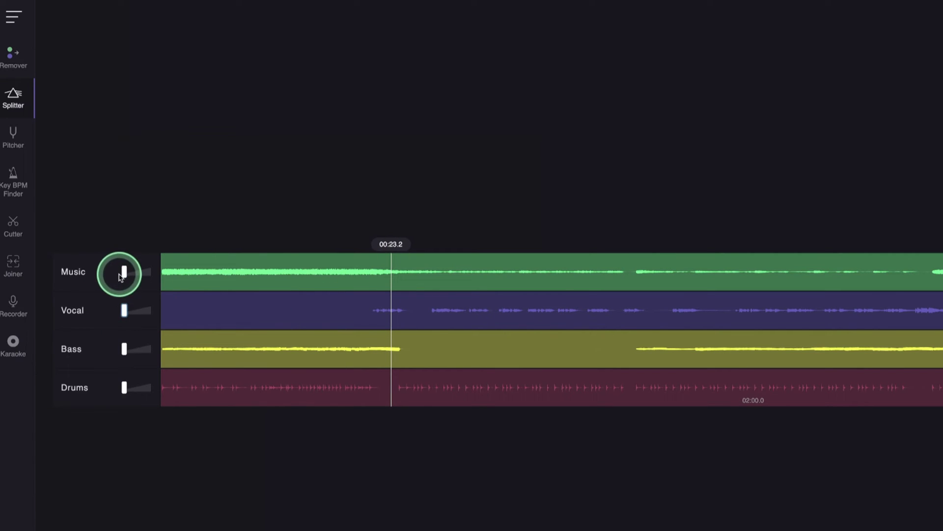
left_click_drag(119, 276, 167, 274)
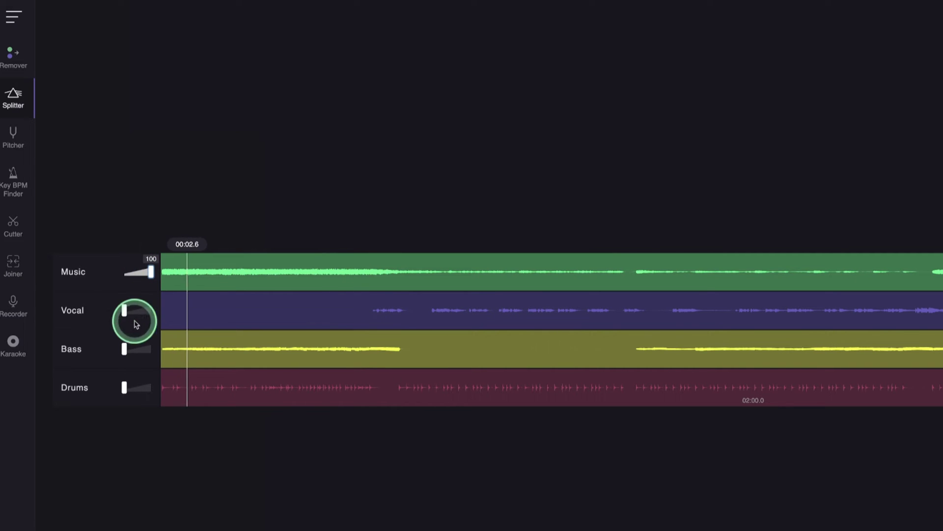
left_click_drag(126, 351, 150, 350)
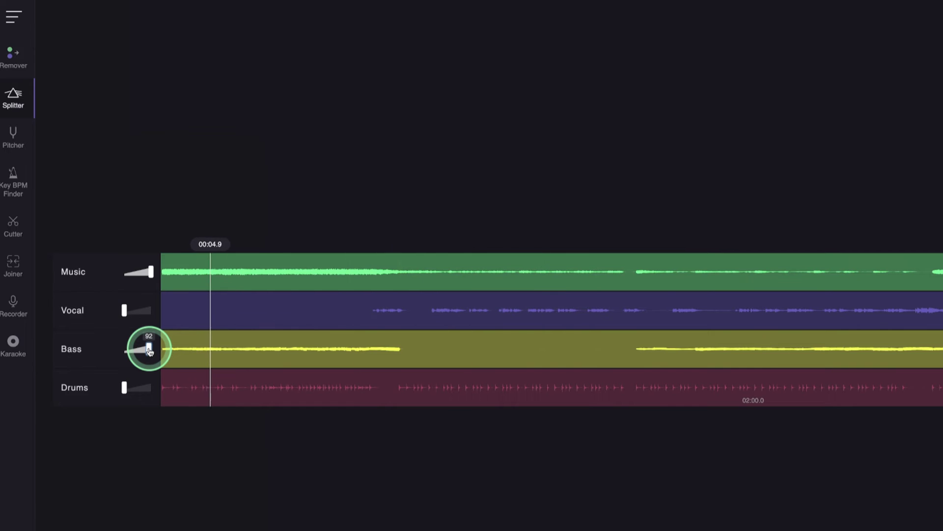
left_click_drag(151, 271, 138, 271)
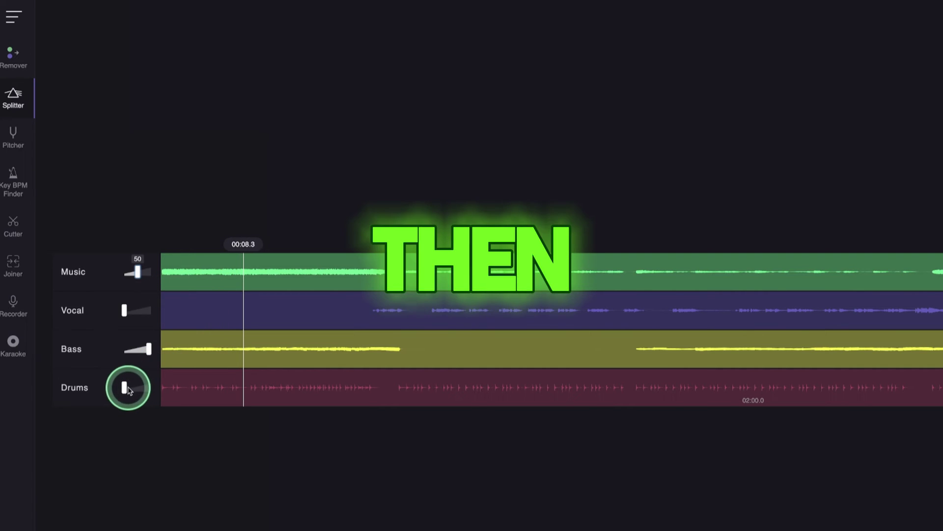
left_click_drag(125, 386, 245, 359)
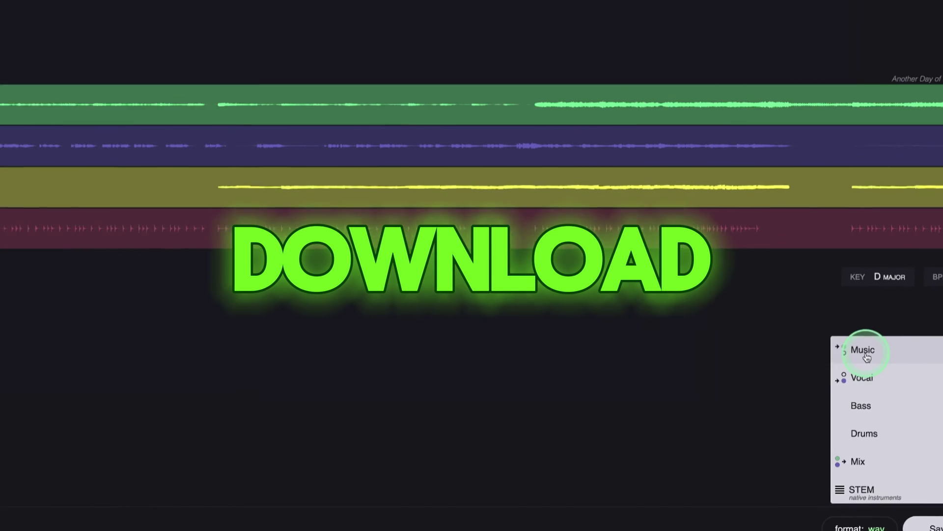
Export the Vocal, Bass and Drums stems individually, then switch to the Pitcher tool.
left_click(808, 354)
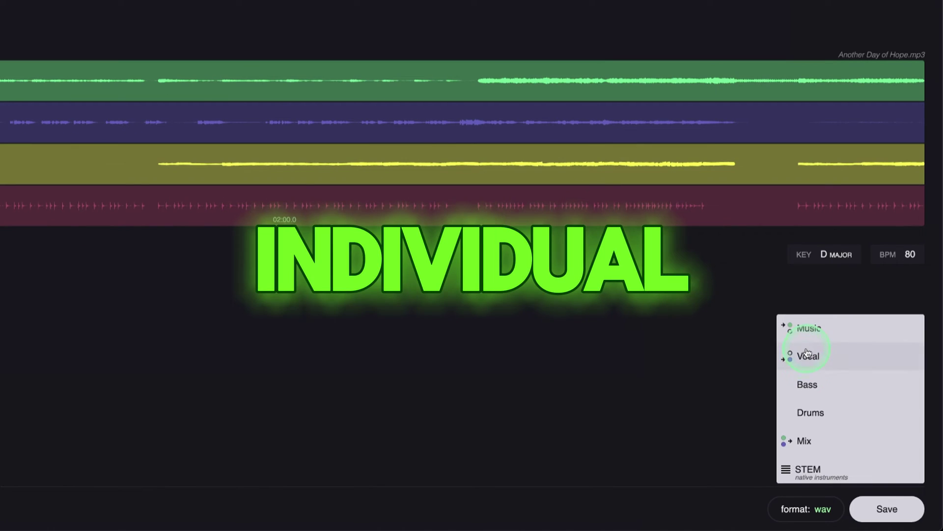
left_click(810, 383)
left_click(813, 423)
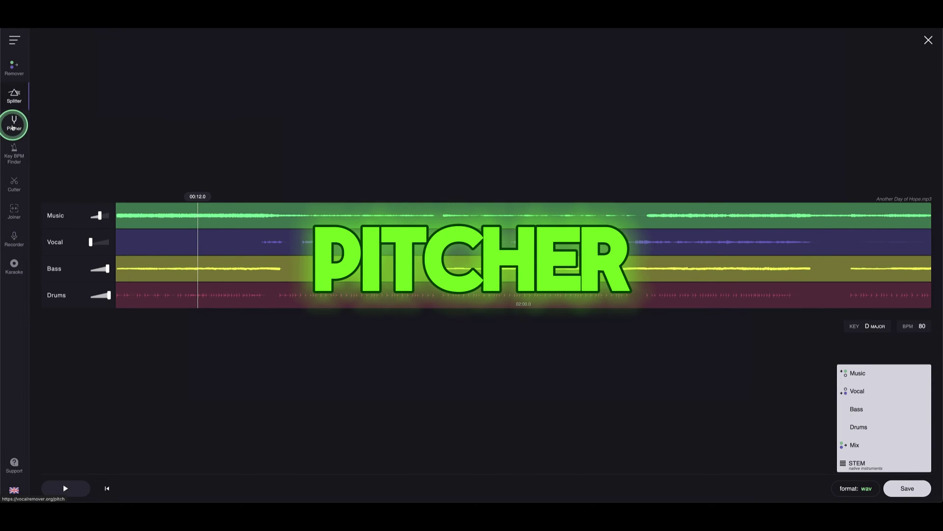
left_click(15, 123)
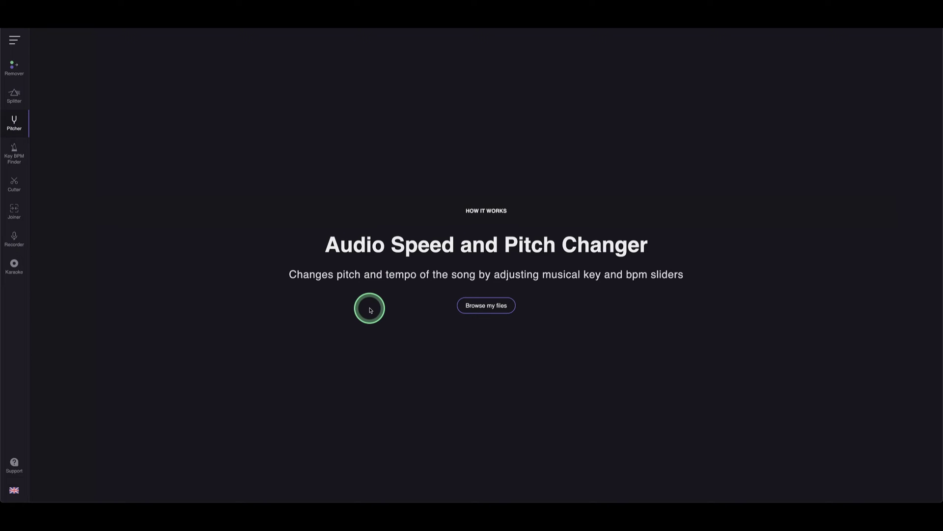
Load Another Day of Hope.mp3 from Downloads and set pitch +0.22 (D major), speed 1.07x.
mouse_move(197, 488)
left_click(47, 485)
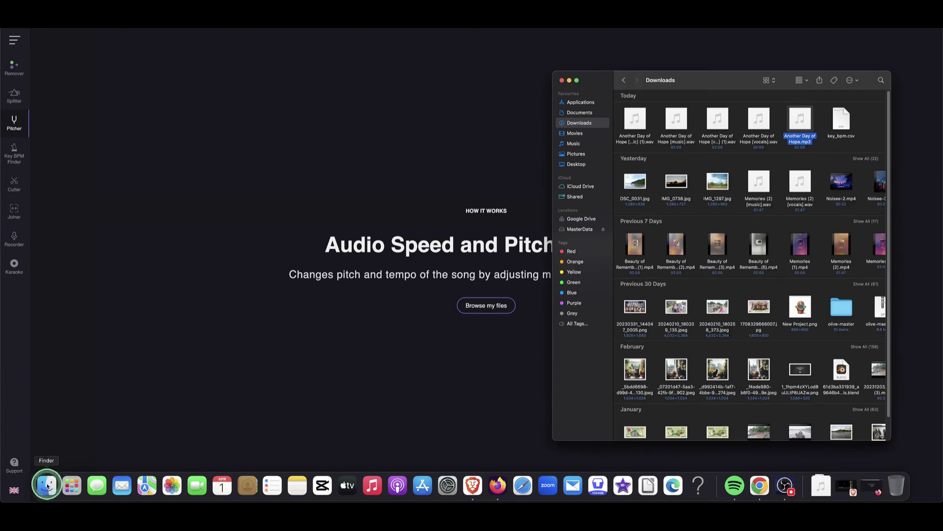
left_click_drag(789, 119, 43, 204)
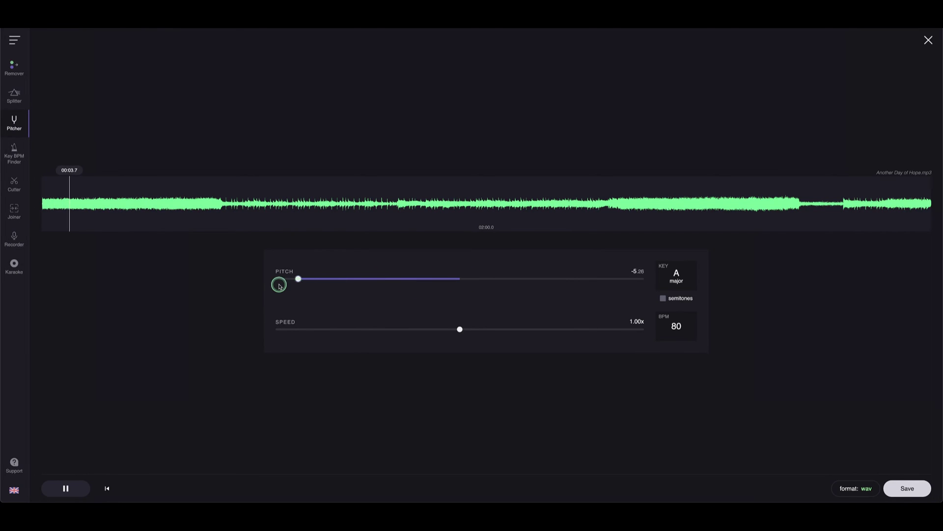
left_click_drag(272, 283, 387, 279)
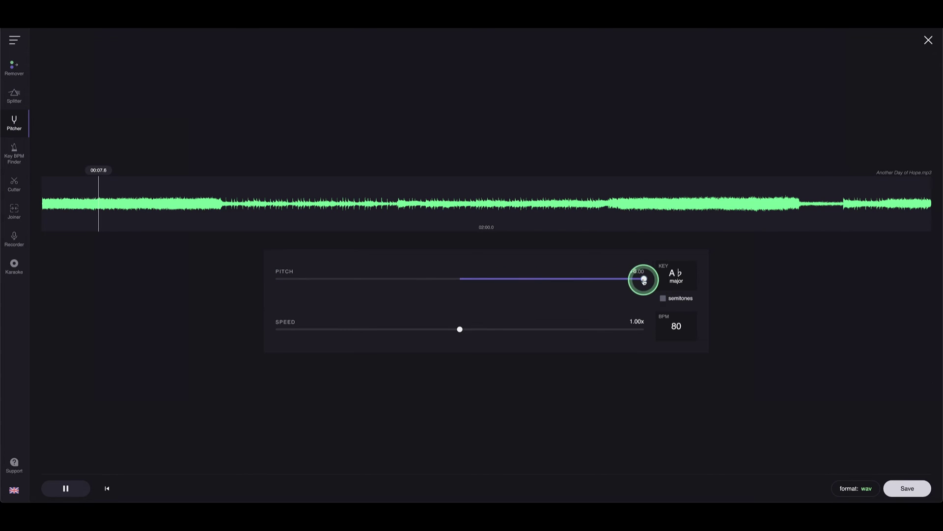
left_click_drag(644, 281, 467, 279)
left_click_drag(460, 329, 490, 335)
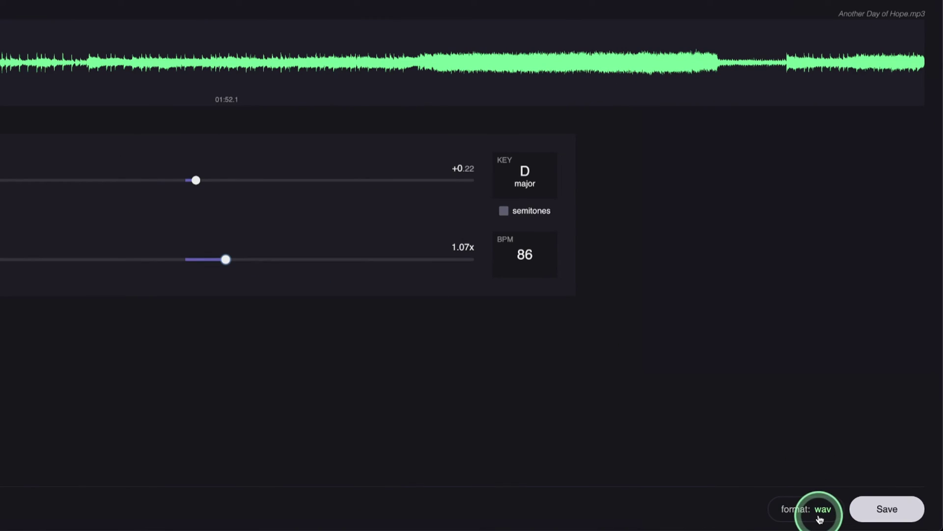
left_click(819, 511)
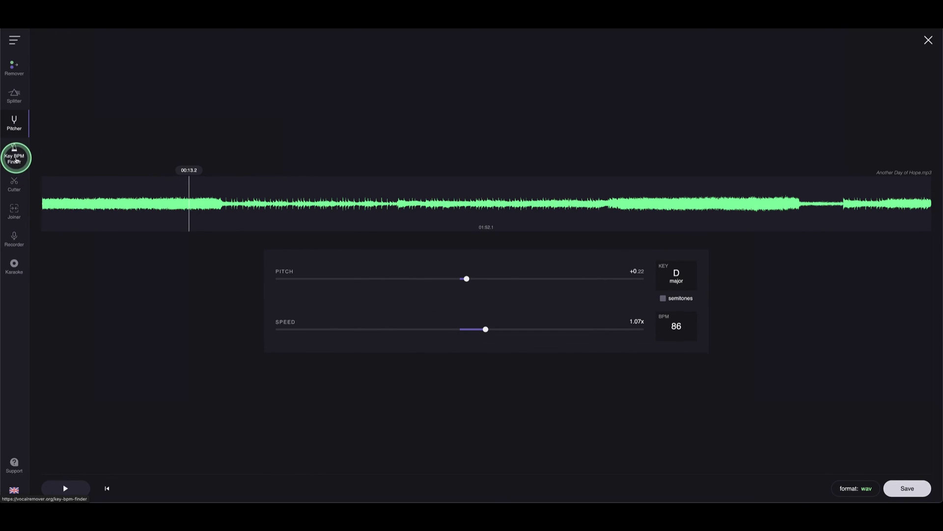
Open the Key BPM Finder, discard pitch edits, read D major at 80 BPM, then open Cutter.
left_click(16, 158)
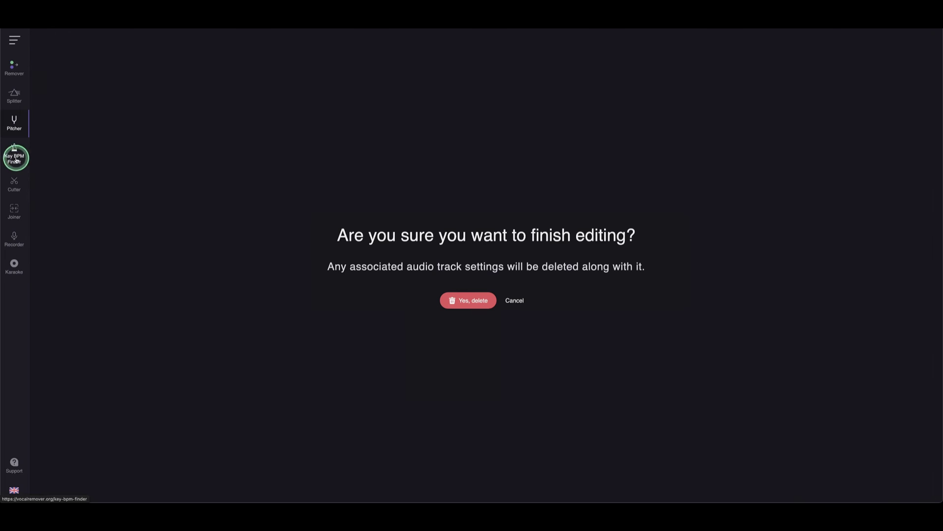
left_click(471, 301)
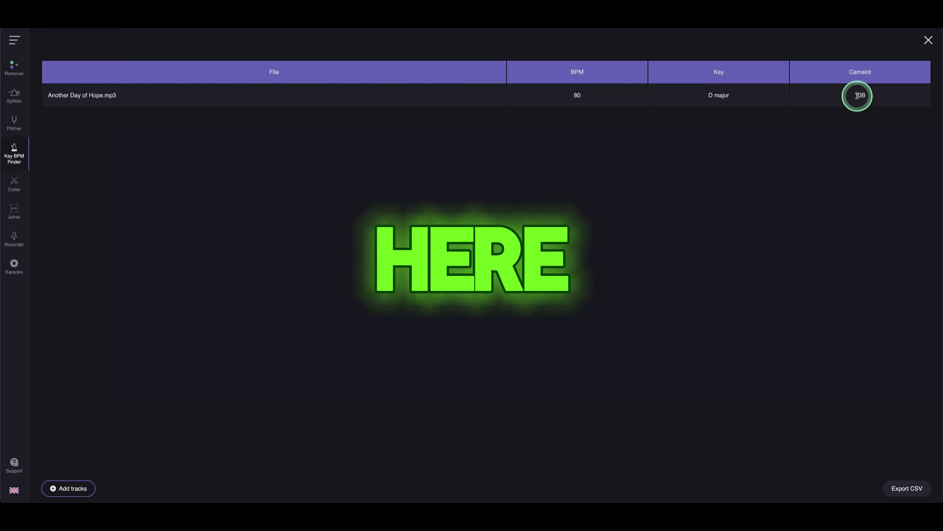
left_click(12, 190)
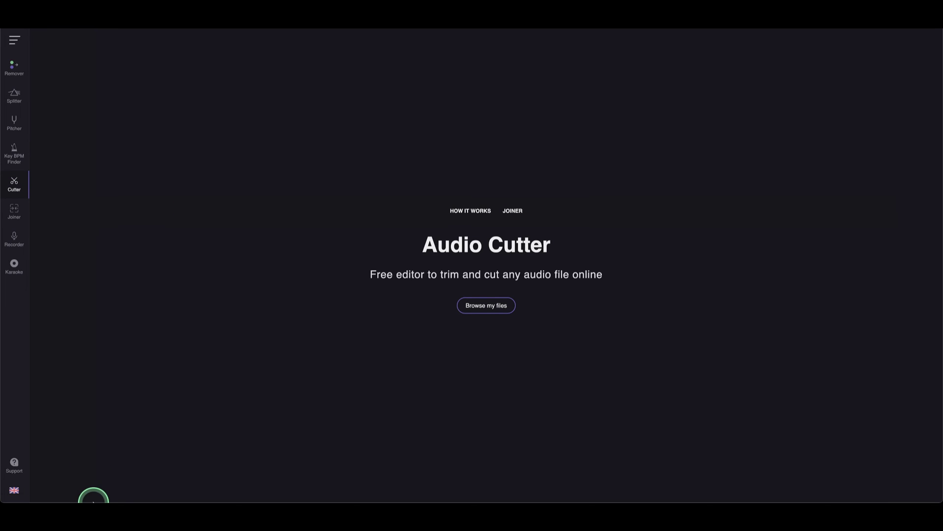
Load the song from Downloads and cut away everything before 00:25.3.
mouse_move(94, 492)
left_click(46, 486)
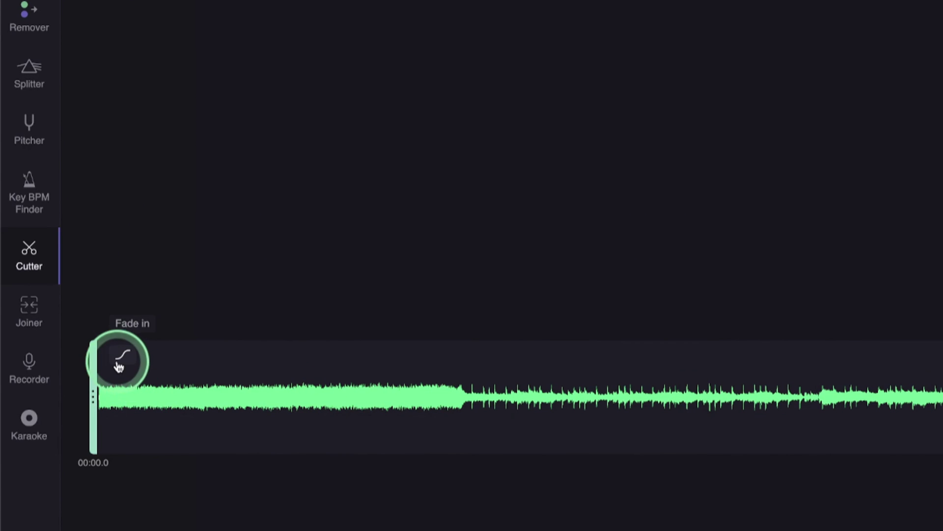
left_click_drag(101, 413, 482, 437)
left_click(500, 396)
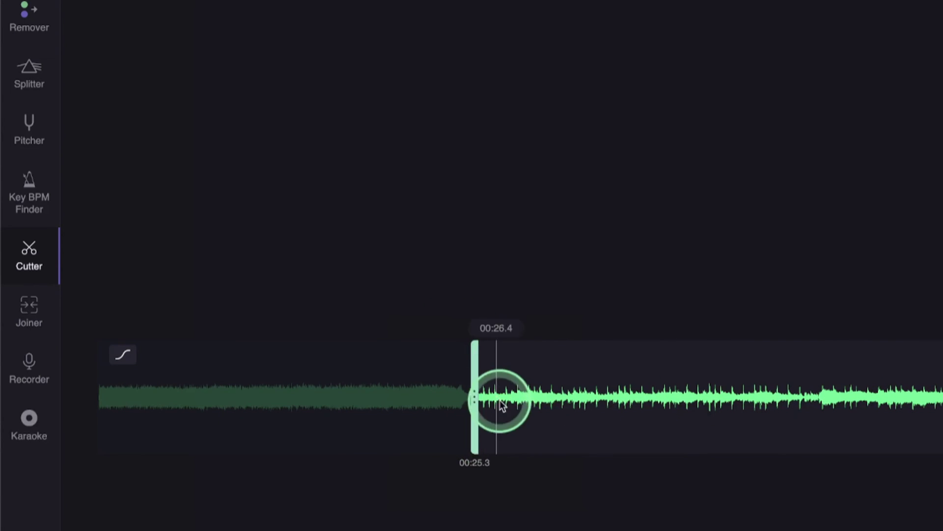
left_click(718, 319)
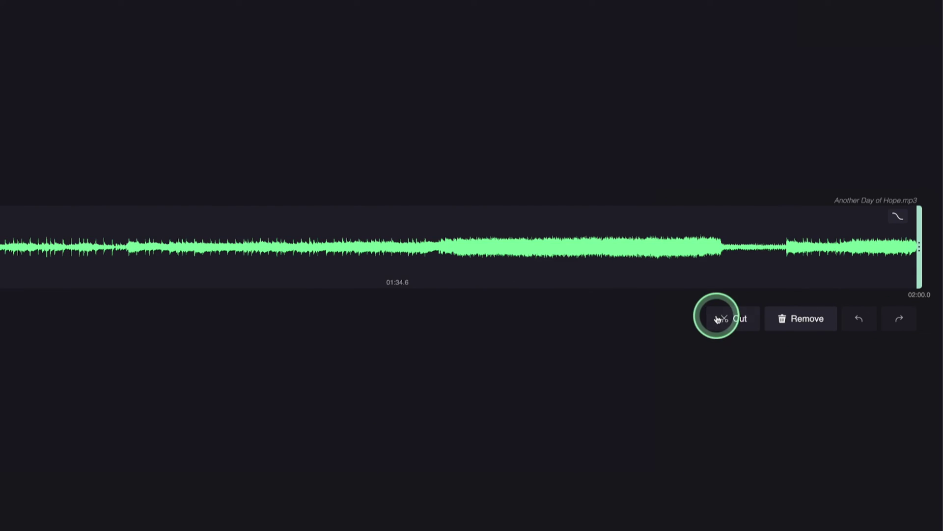
left_click(444, 322)
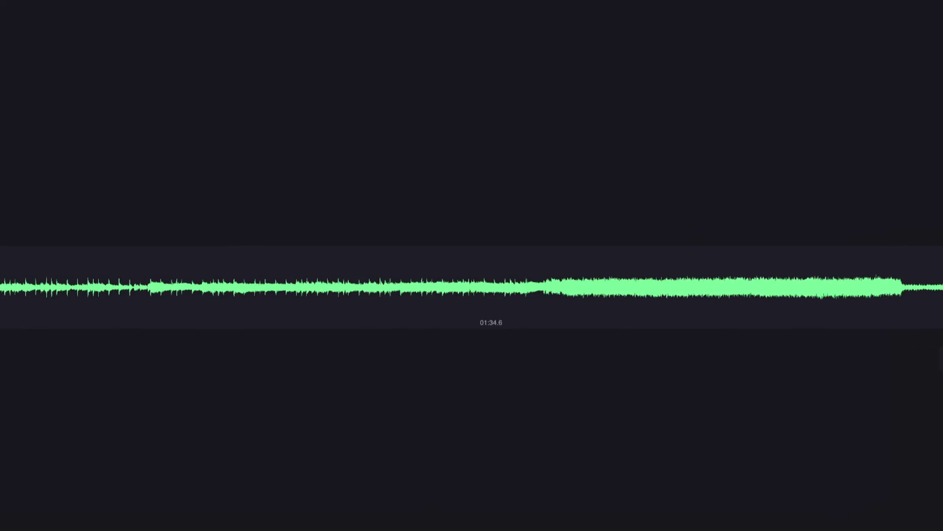
Add a fade-in to the clip's start and lengthen it to about 4 seconds.
left_click(78, 298)
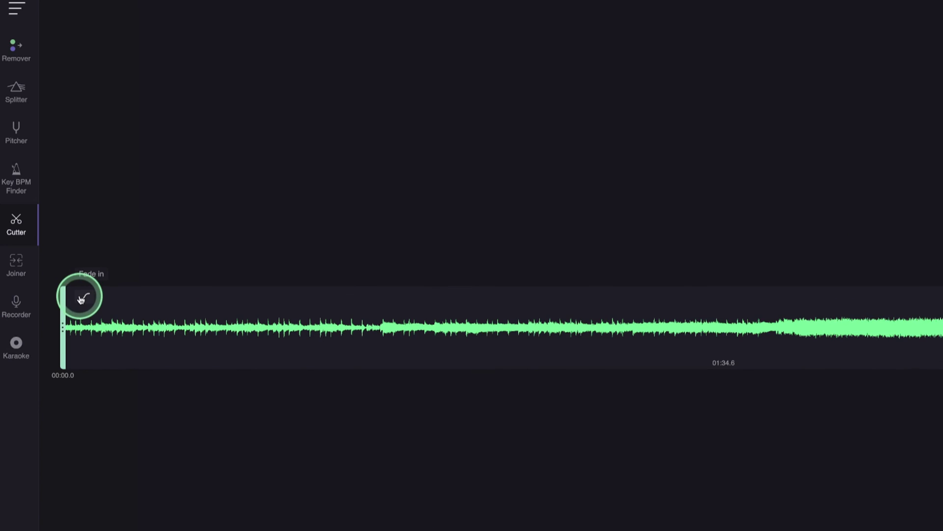
left_click(98, 268)
left_click_drag(98, 268, 152, 270)
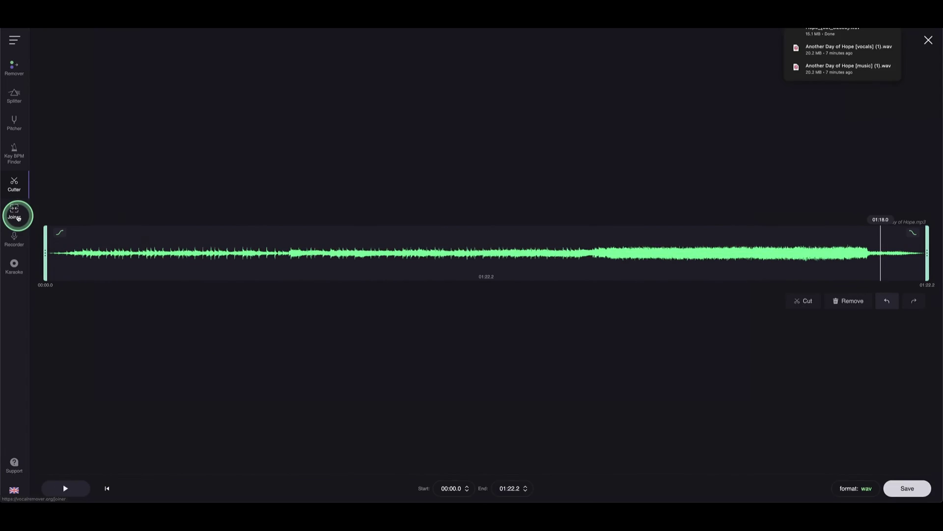
Go to the Joiner, discard the cutter edits, and then open the Voice Recorder.
left_click(16, 215)
left_click(465, 301)
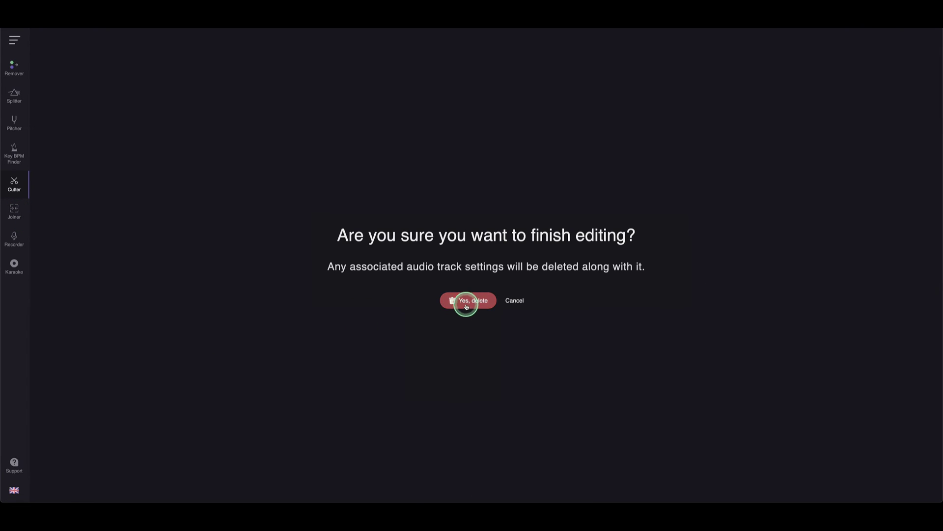
left_click(18, 241)
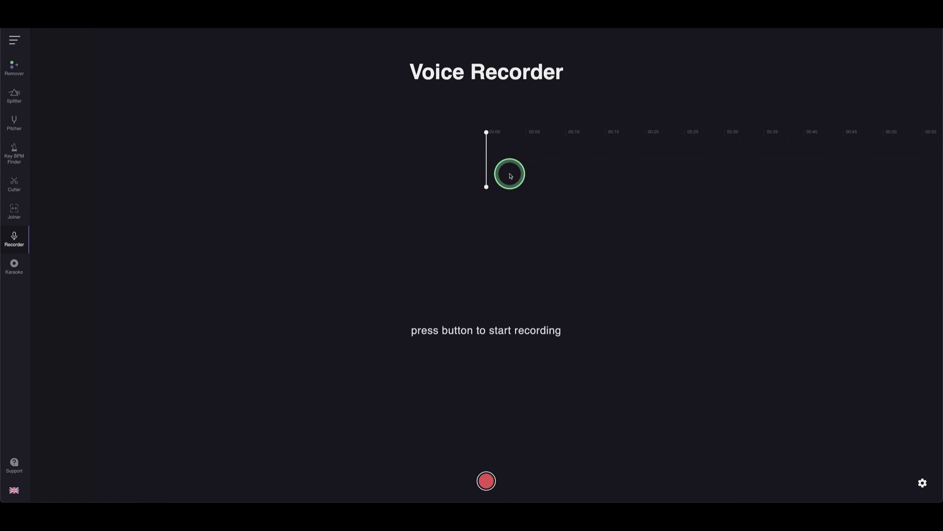
Switch to the Karaoke page from the left sidebar.
left_click(18, 269)
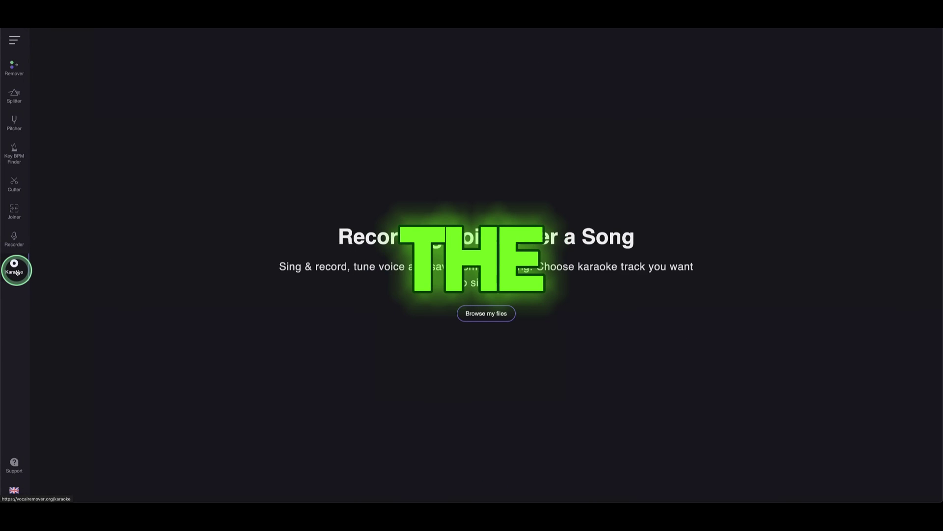